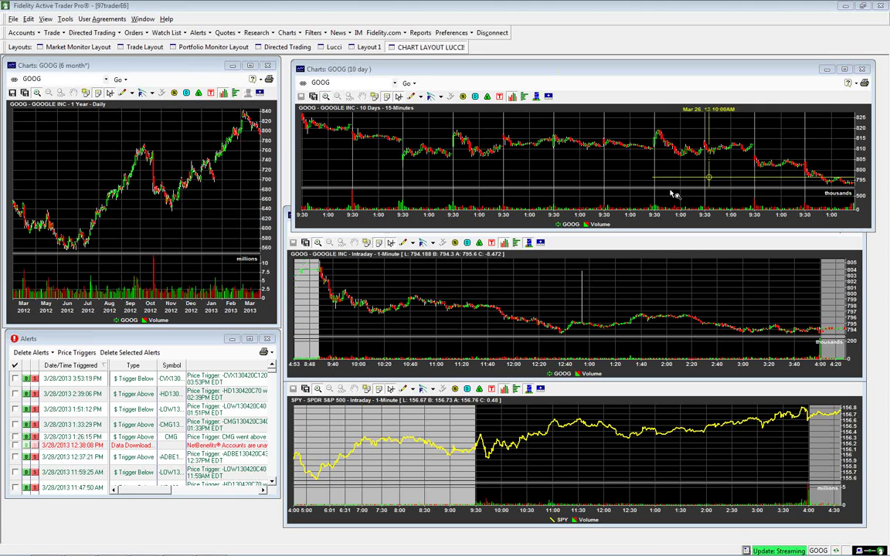
Step: Look over to the spreadsheet, return to Fidelity Active Trader Pro, and maximize its window
key(alt+Tab)
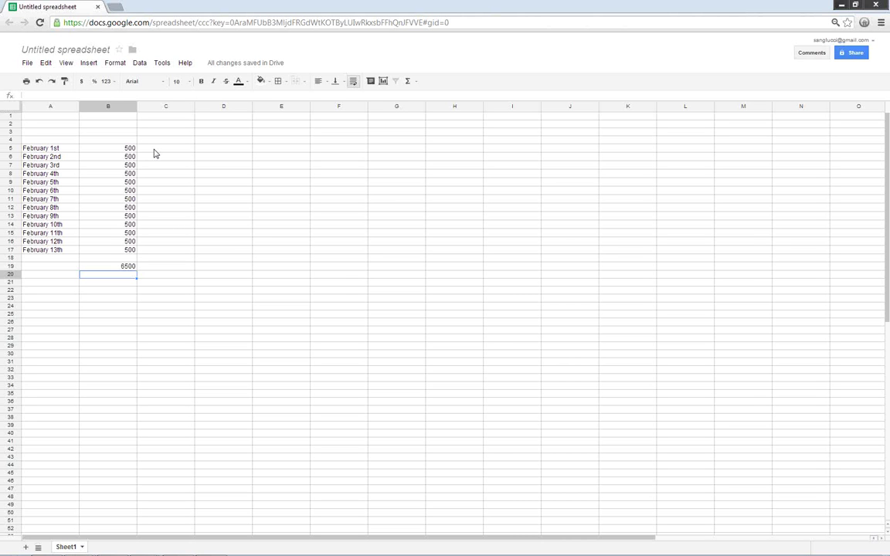
key(alt+Tab)
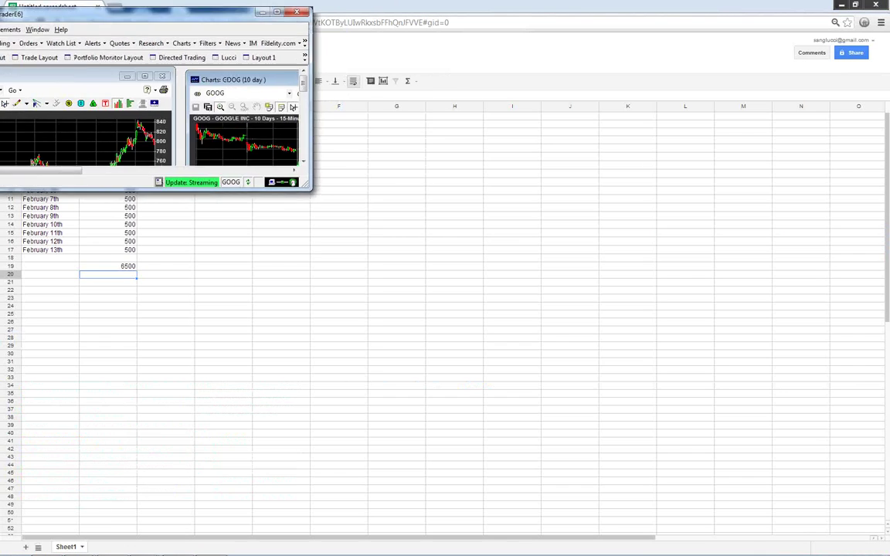
drag(264, 13, 314, 56)
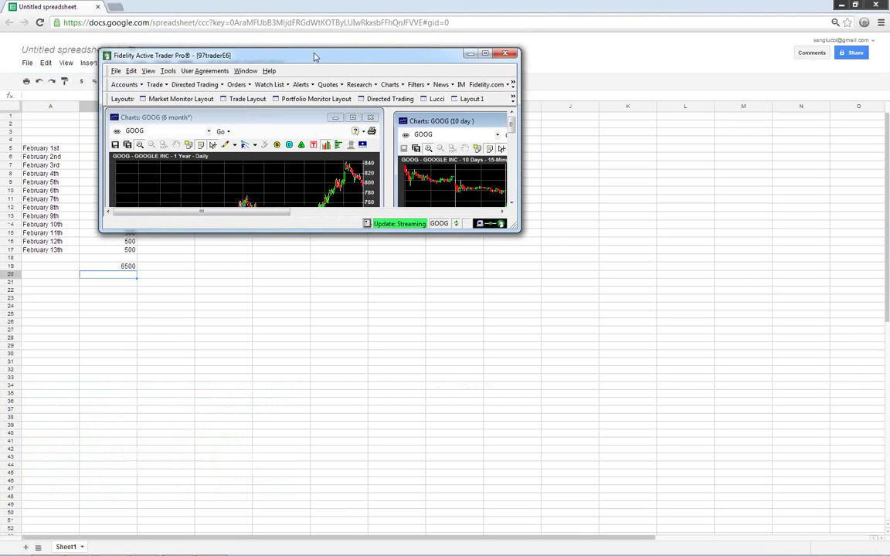
double_click(436, 54)
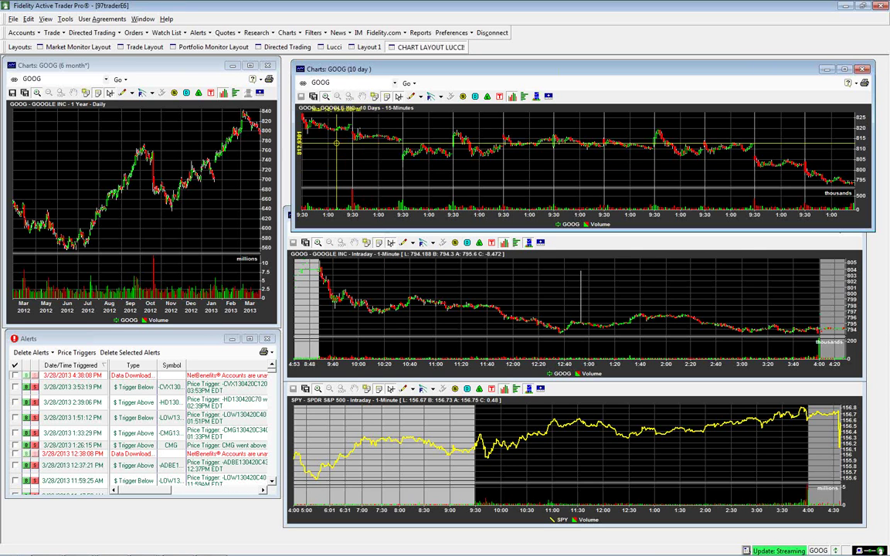
Step: Open a new Time & Sales window and move it clear of the 10-day and intraday charts
click(64, 19)
mouse_move(88, 137)
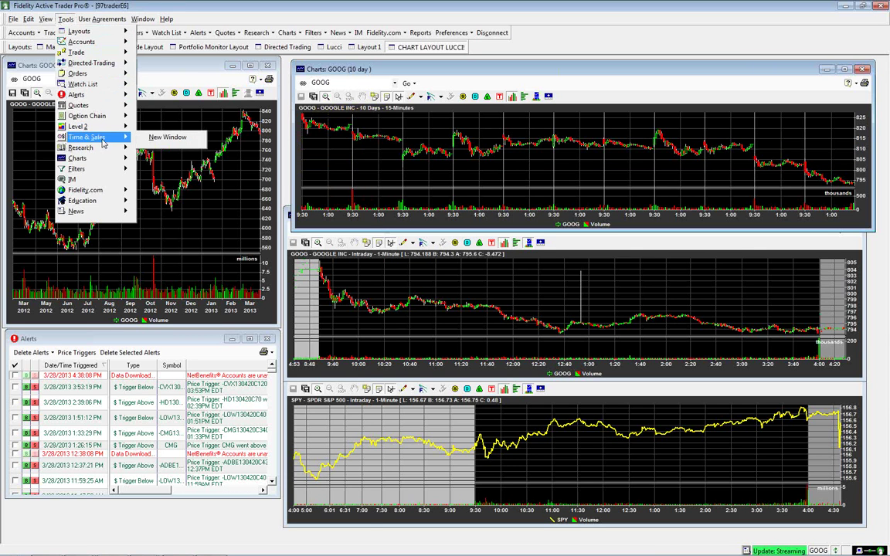
click(166, 137)
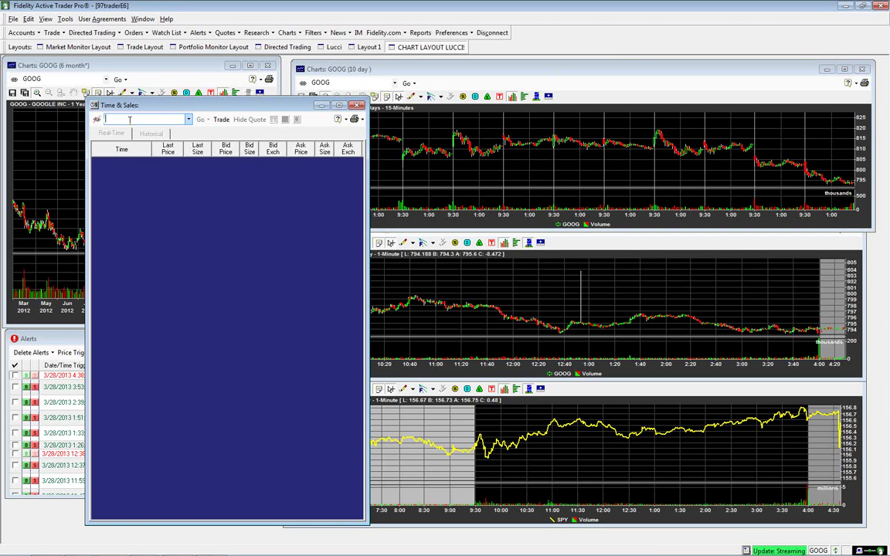
drag(167, 103, 115, 112)
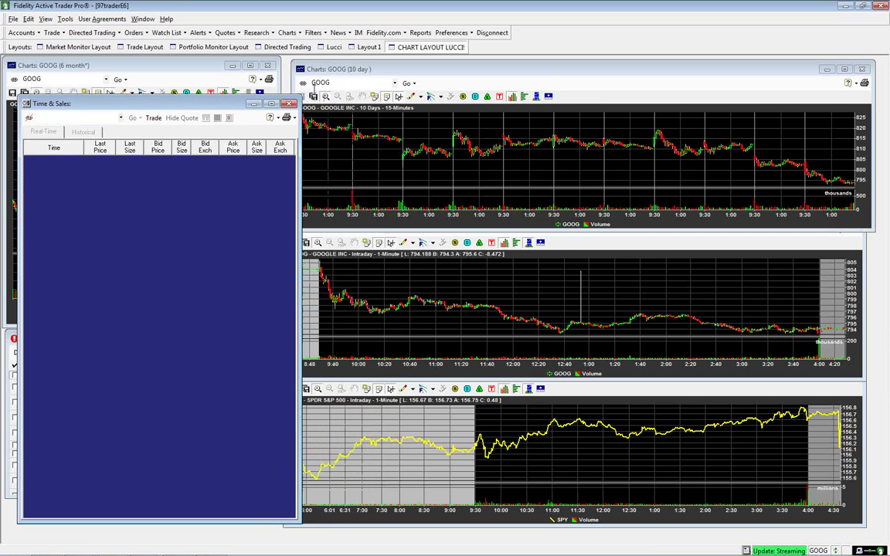
Step: Change the linked GOOG charts to the symbol AAPL
click(347, 82)
text(AAPL)
key(Return)
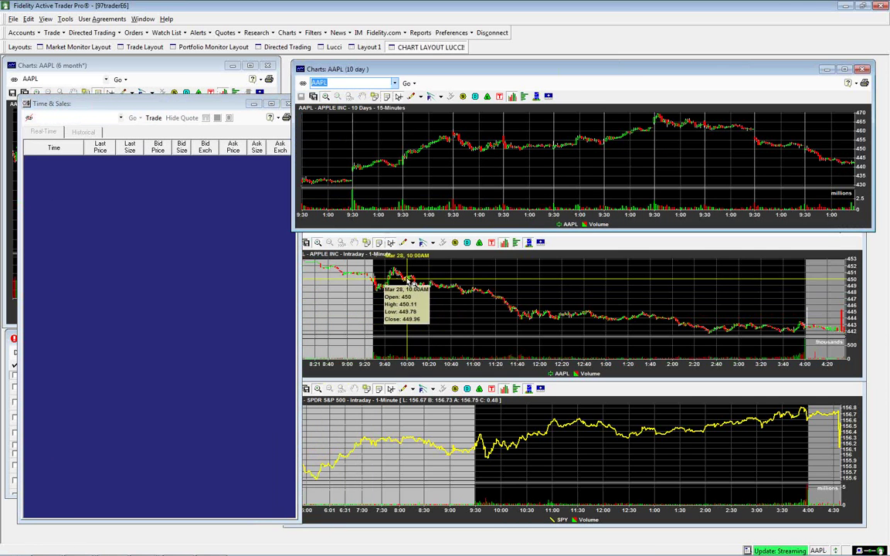
mouse_move(402, 276)
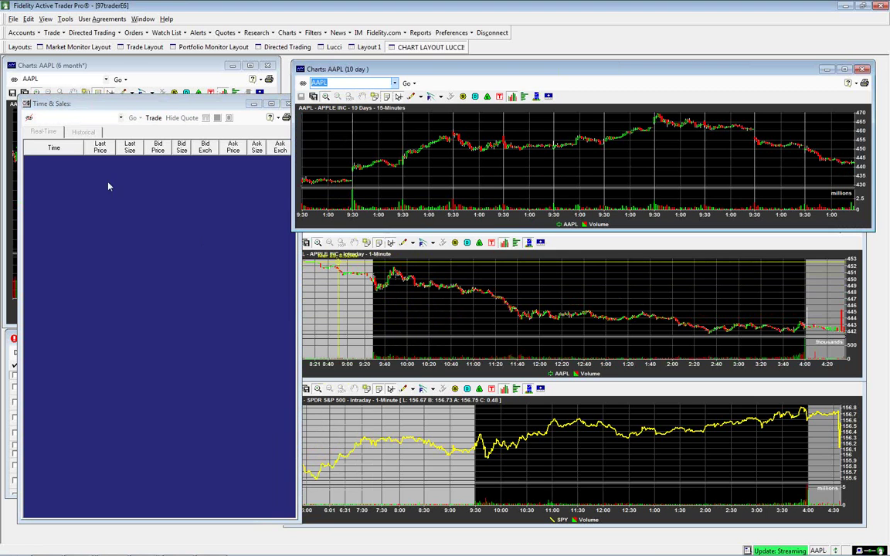
Step: Load AAPL in the Time & Sales window and show its historical trades
click(63, 116)
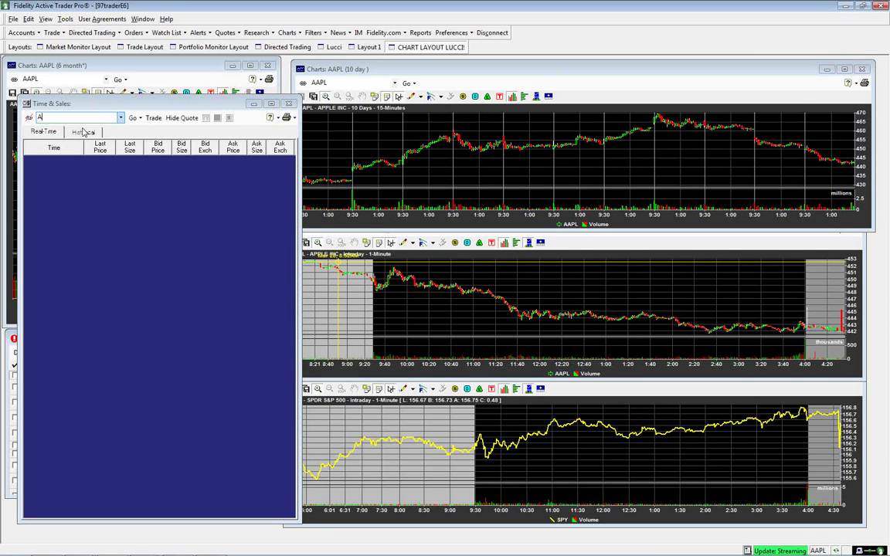
text(AAPL)
key(Return)
click(83, 132)
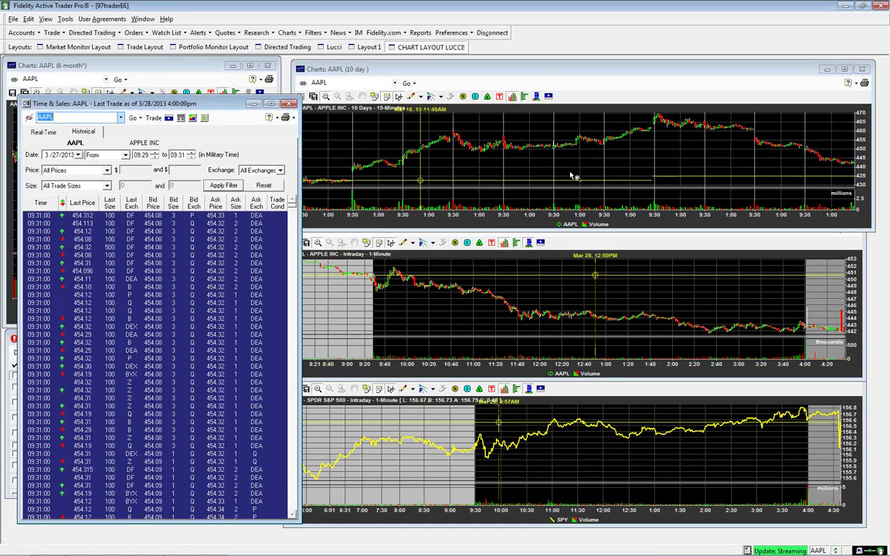
Step: Switch to the ROX trading window and review the day's completed orders down to the earliest ones
mouse_move(161, 553)
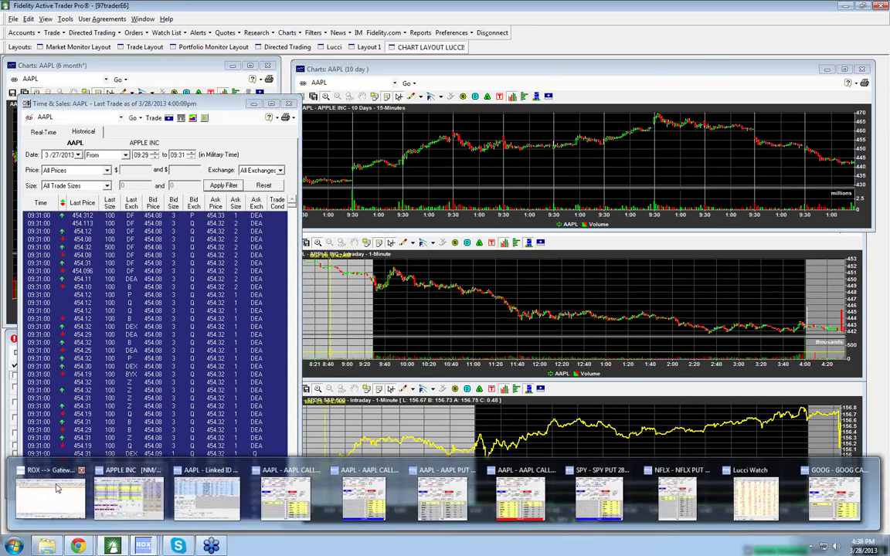
key(alt+Tab)
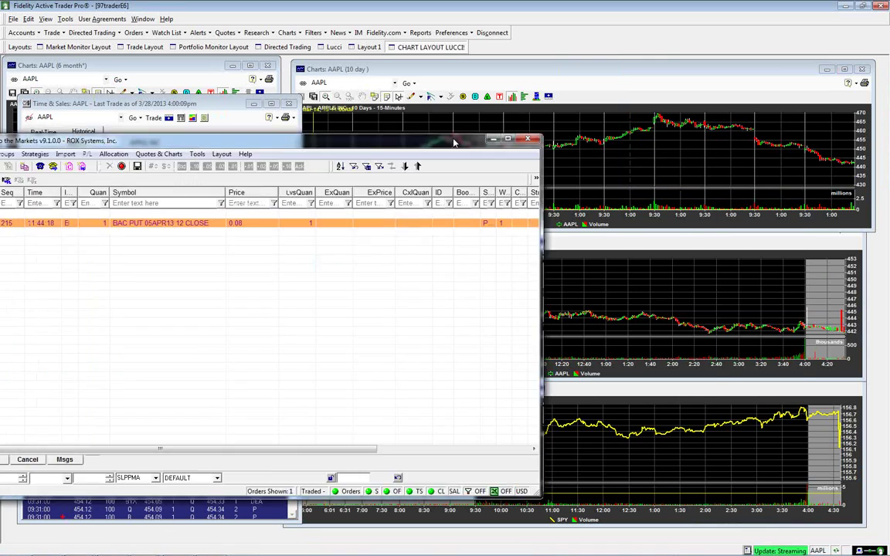
click(240, 451)
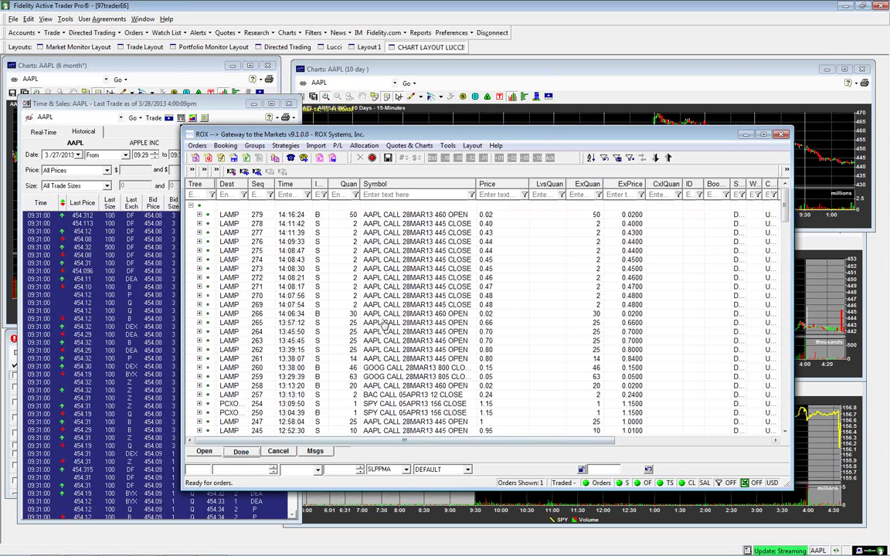
click(433, 267)
scroll(386, 325, down, 20)
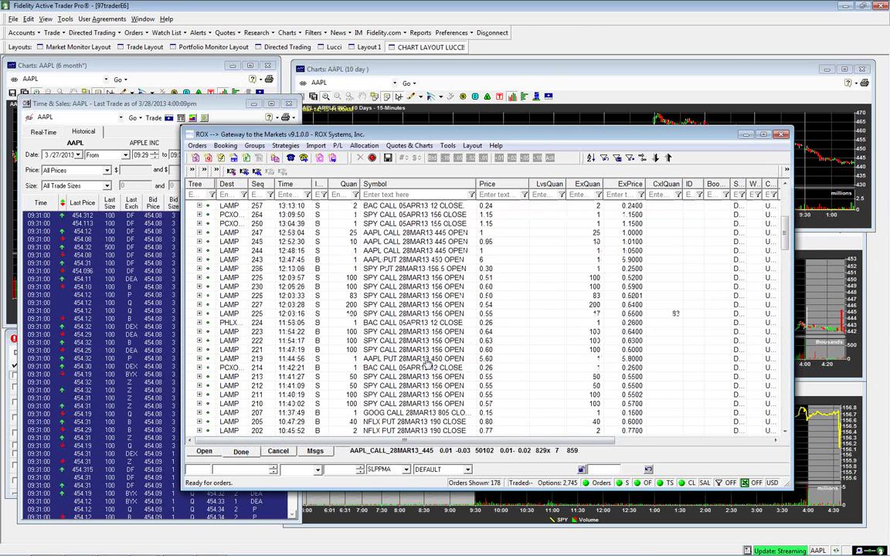
scroll(425, 363, down, 20)
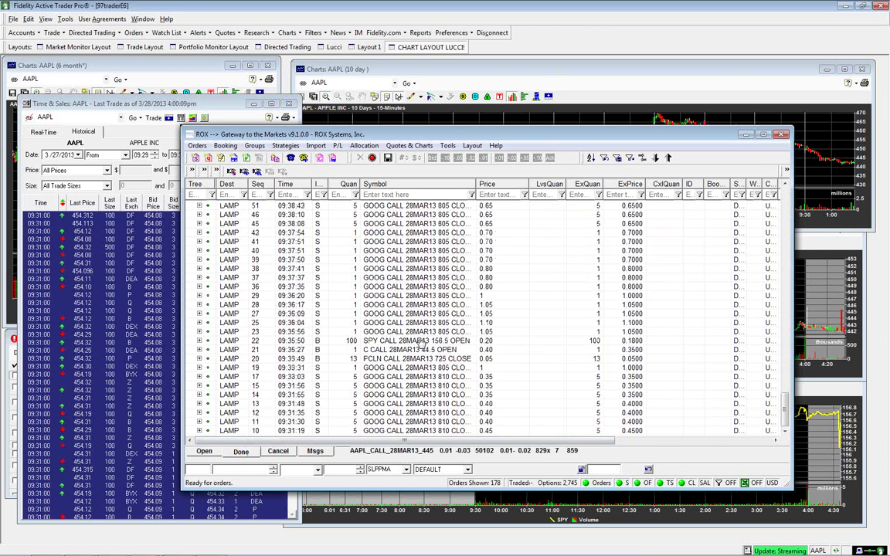
click(450, 127)
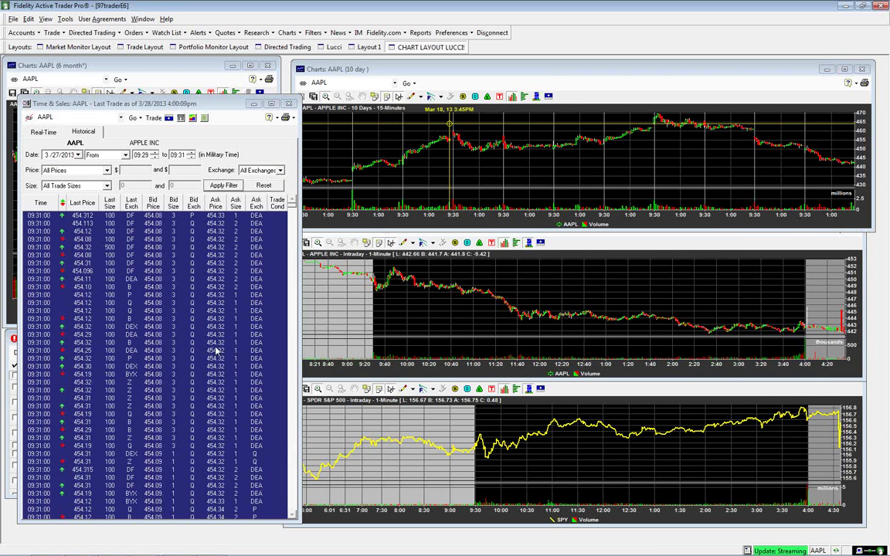
Step: Set the AAPL historical Time & Sales range from 09:42 to 09:43 and load those trades
click(127, 358)
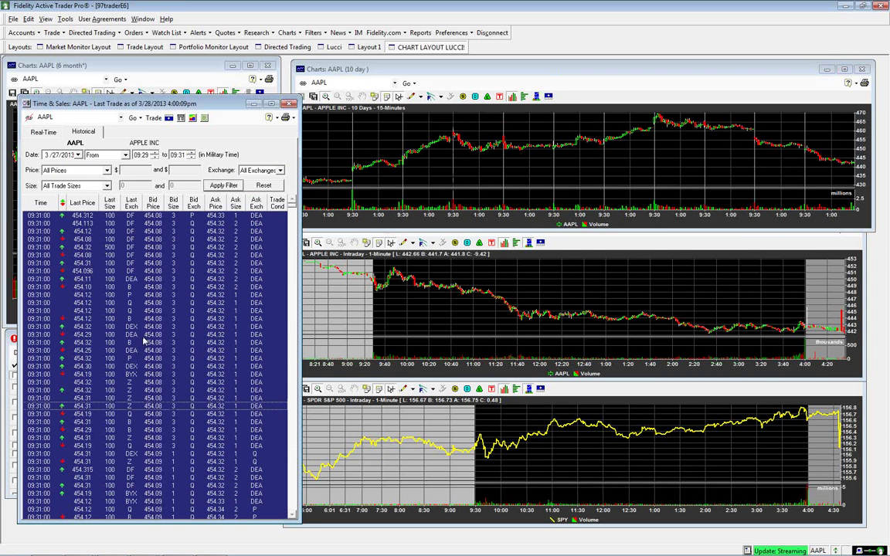
click(180, 154)
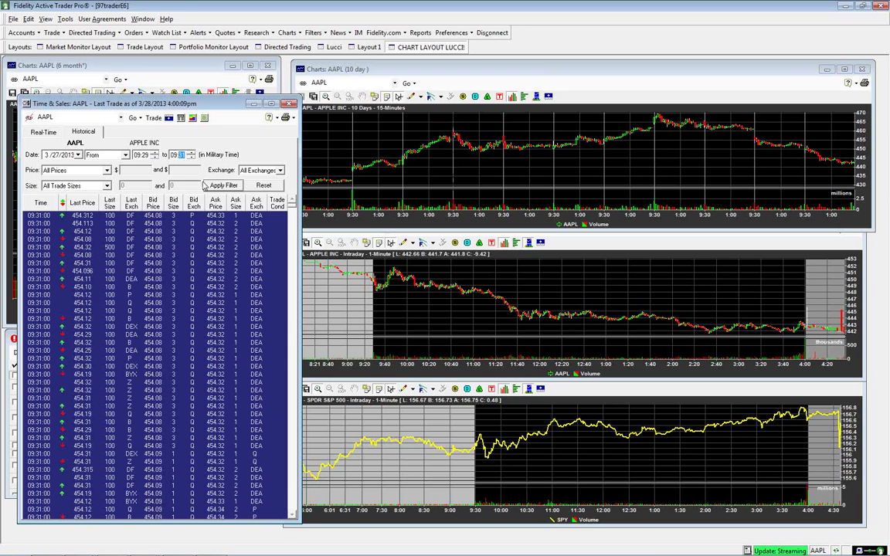
click(144, 155)
text(42)
key(Tab)
text(43)
key(Return)
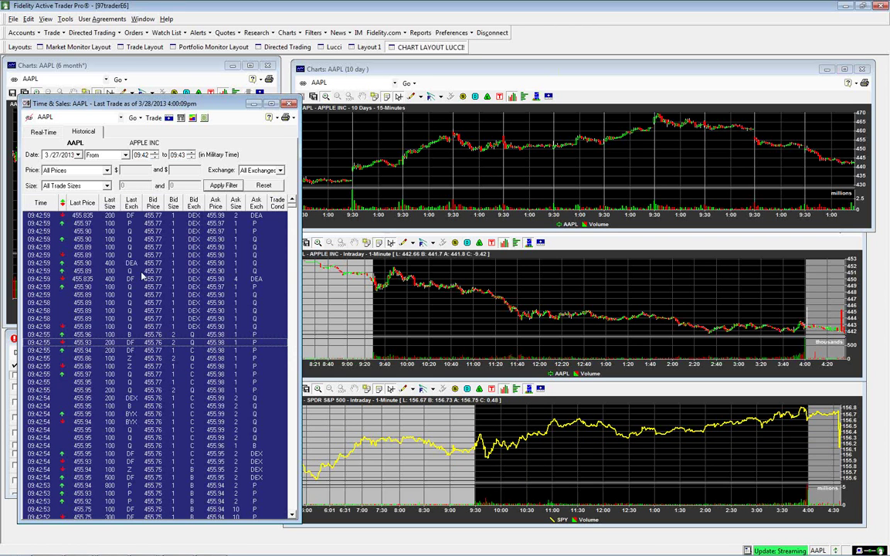
Step: Switch to the untitled Google spreadsheet in Chrome and examine the daily February entries in column B
mouse_move(457, 288)
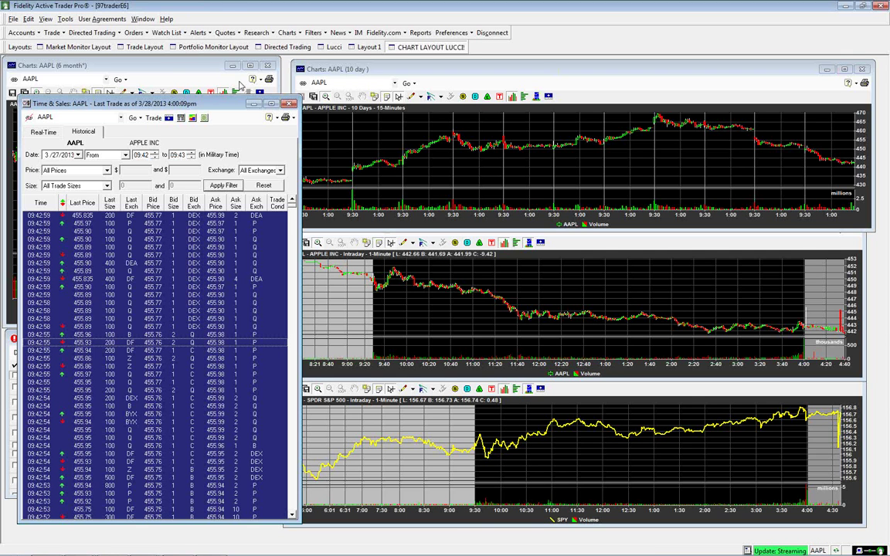
mouse_move(155, 551)
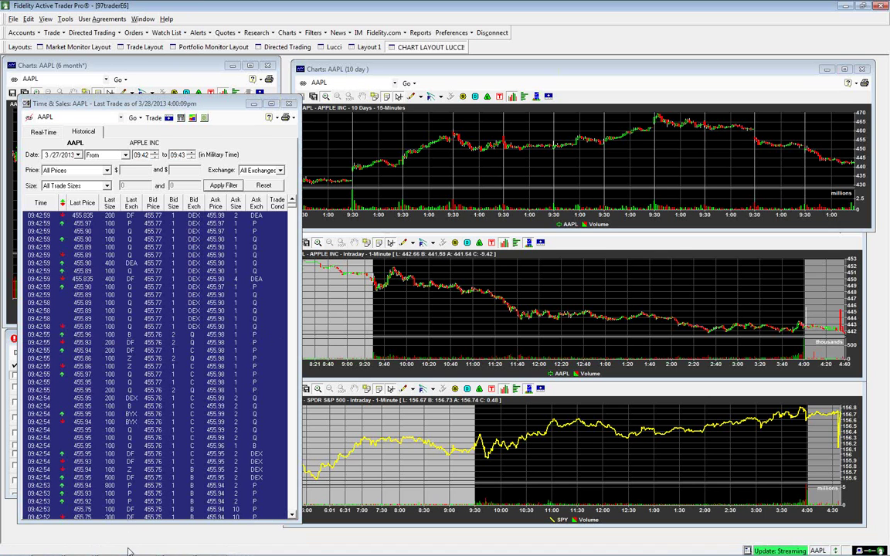
mouse_move(103, 548)
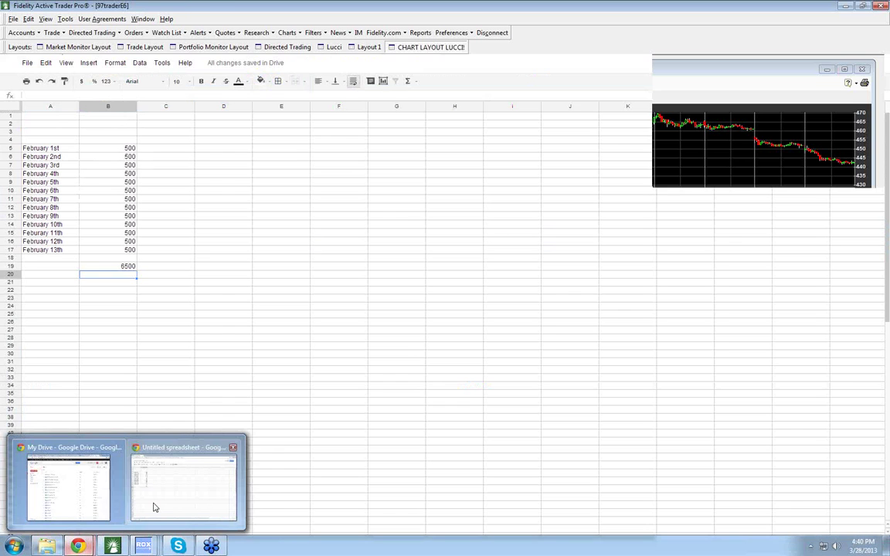
click(153, 507)
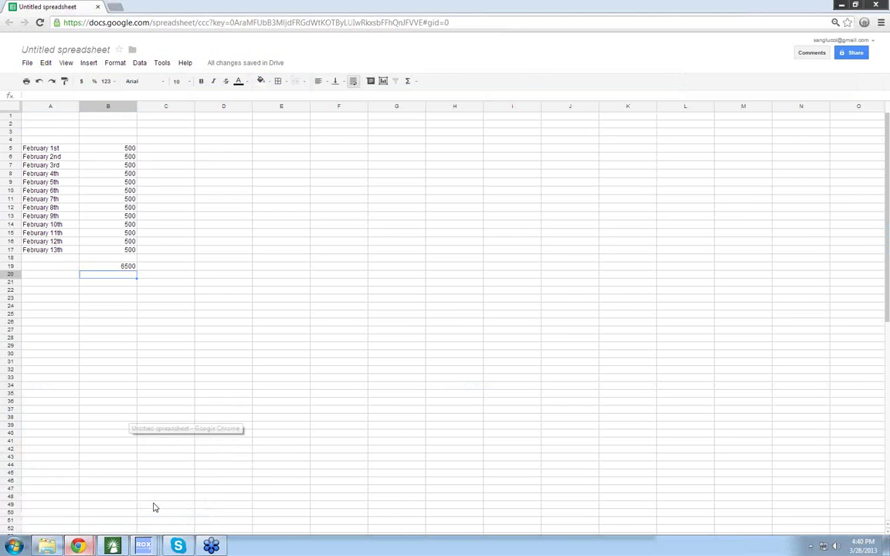
click(112, 149)
click(109, 156)
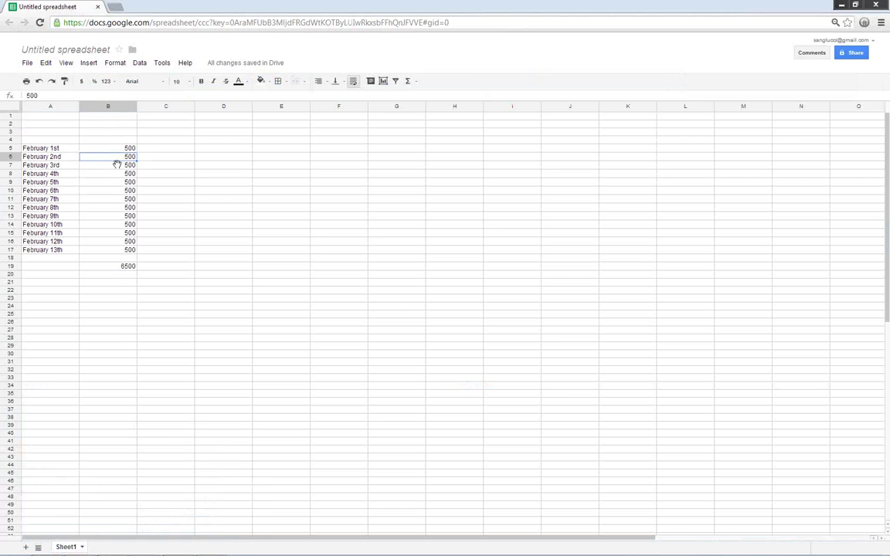
click(116, 165)
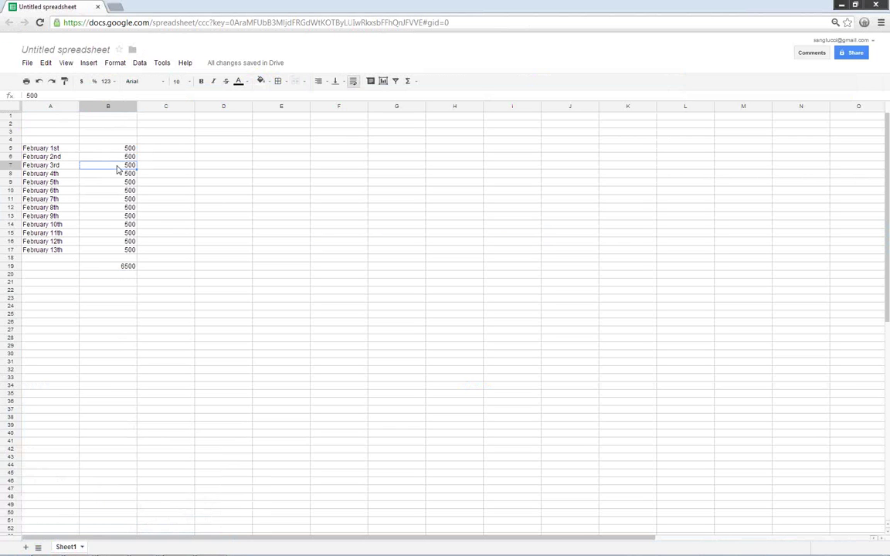
click(127, 251)
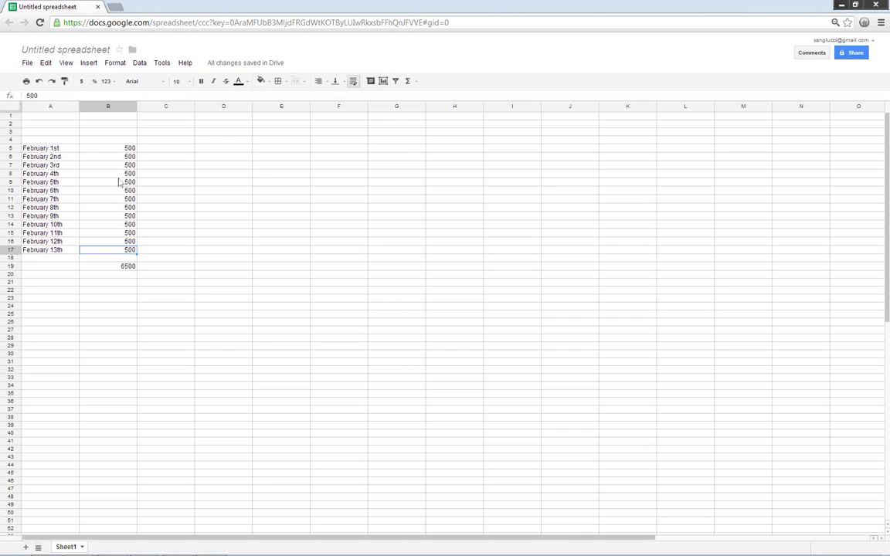
click(103, 148)
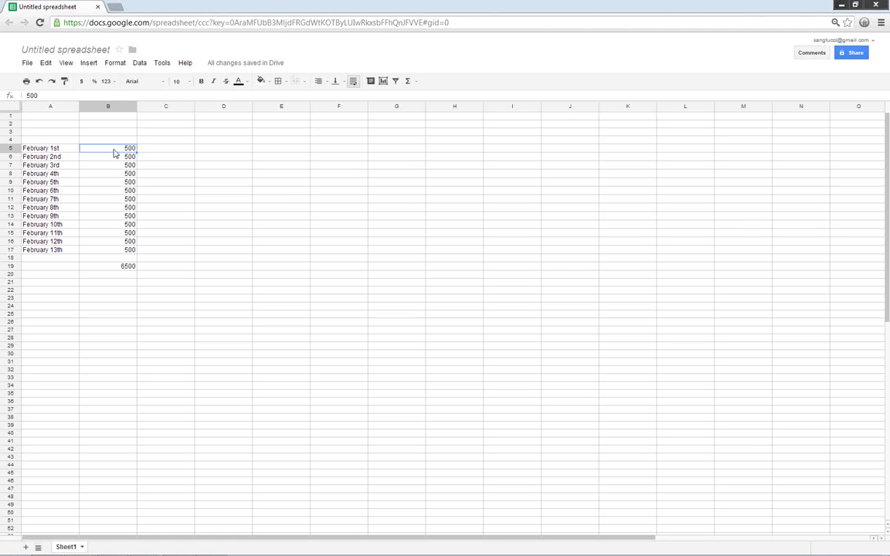
Step: Examine the sum in B19 against the first daily entries in B5 to B7, ending at cell C5
click(125, 267)
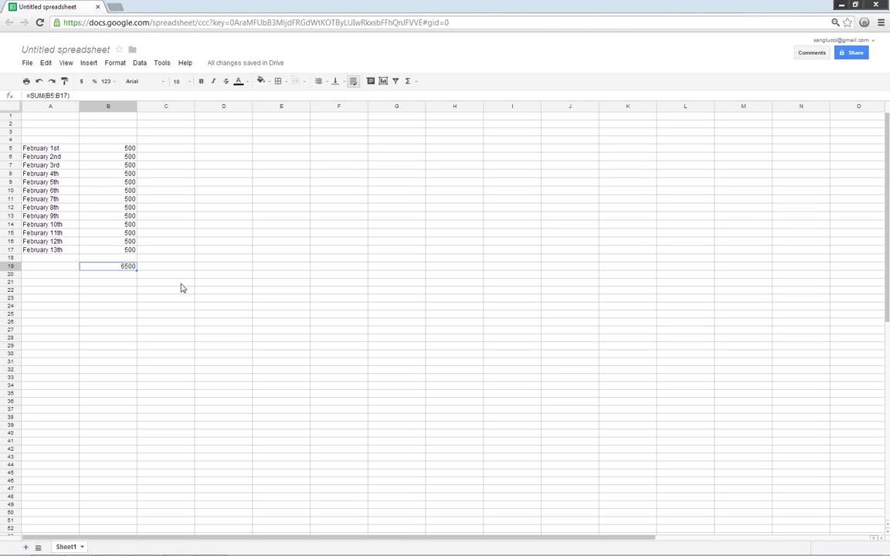
click(108, 150)
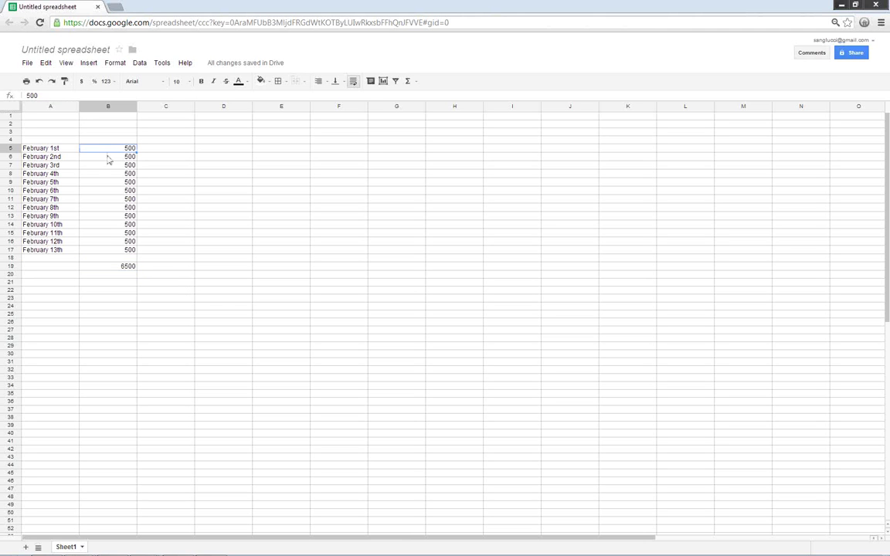
click(108, 157)
click(111, 165)
click(127, 268)
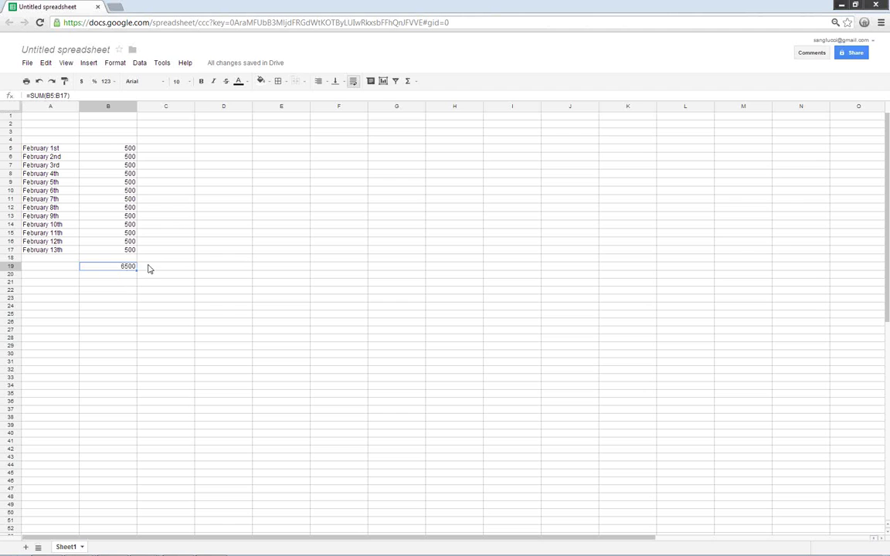
click(108, 149)
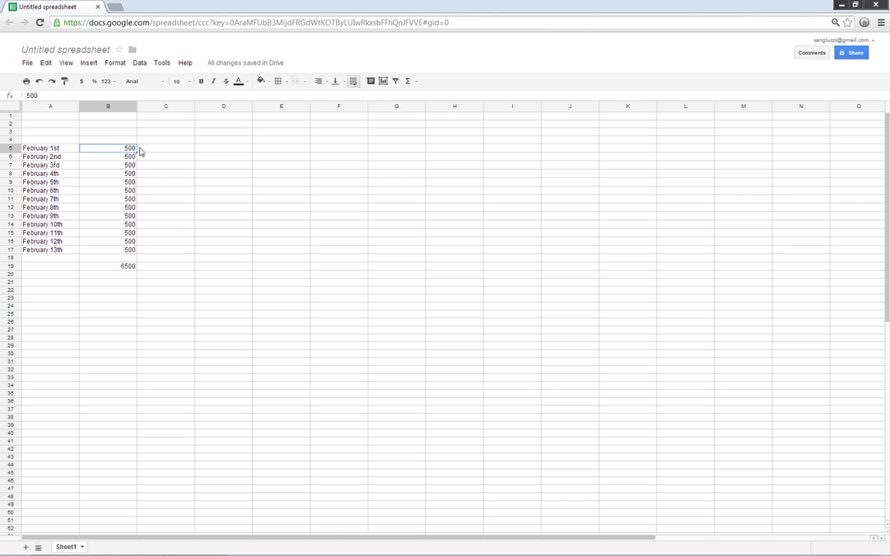
click(132, 267)
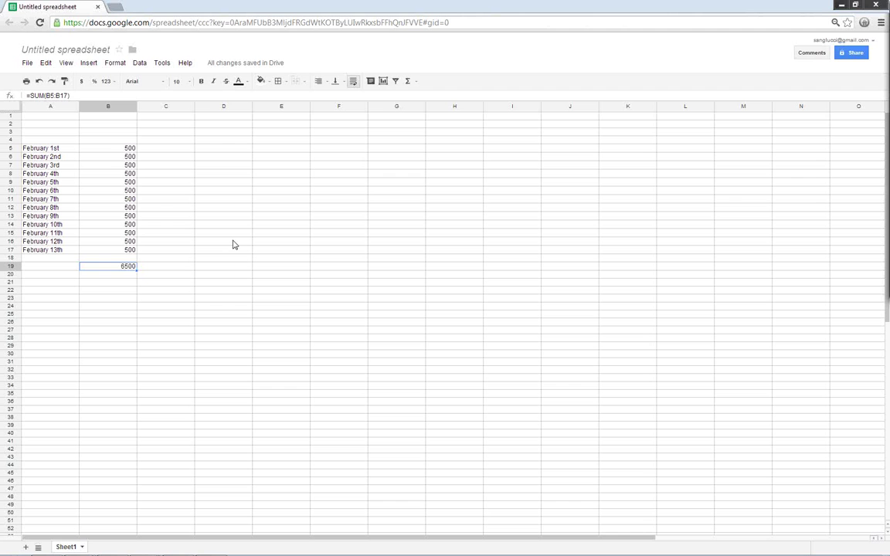
click(118, 146)
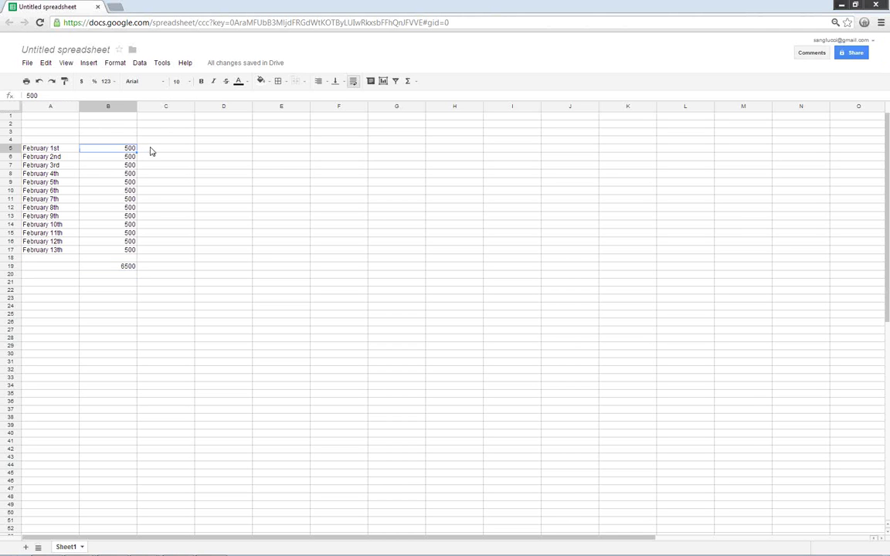
click(151, 152)
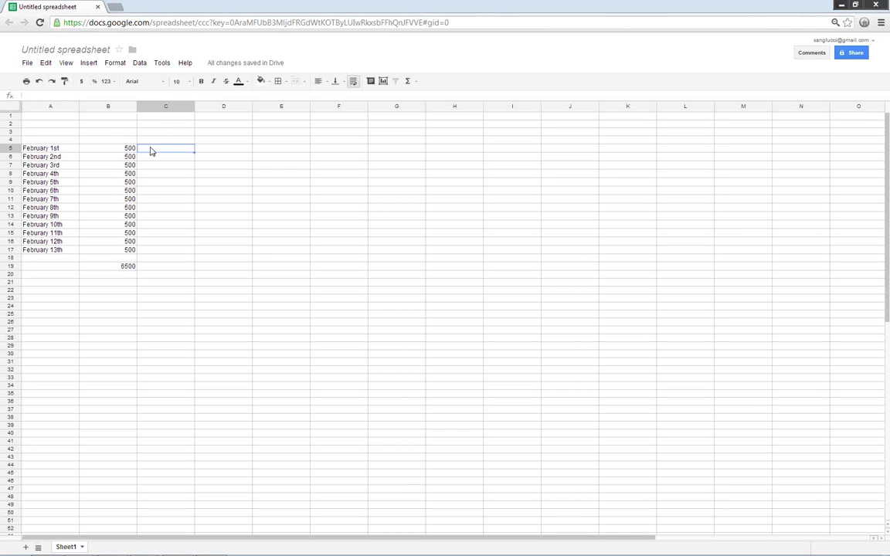
Step: Check the SUM formula in B19, then switch to Fidelity Active Trader Pro and examine AAPL's March 25 prices on the 10-day chart
click(121, 269)
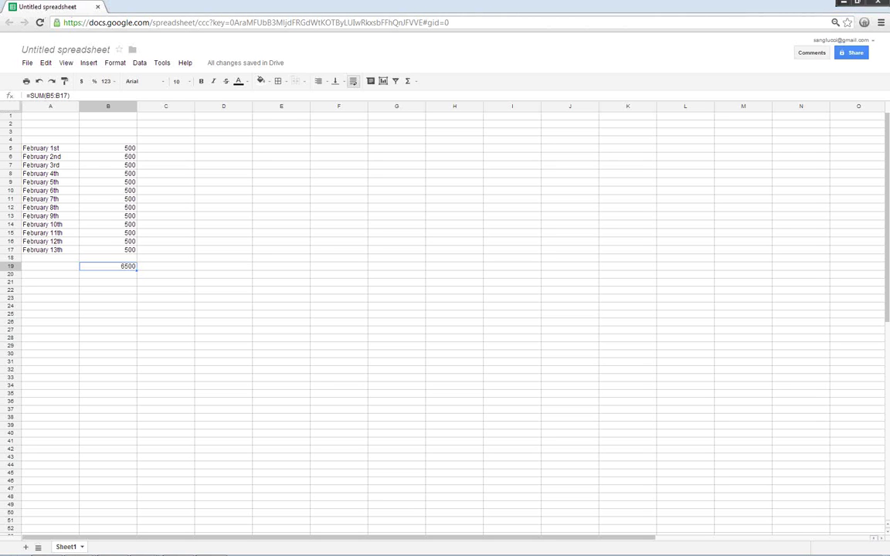
click(98, 6)
click(259, 104)
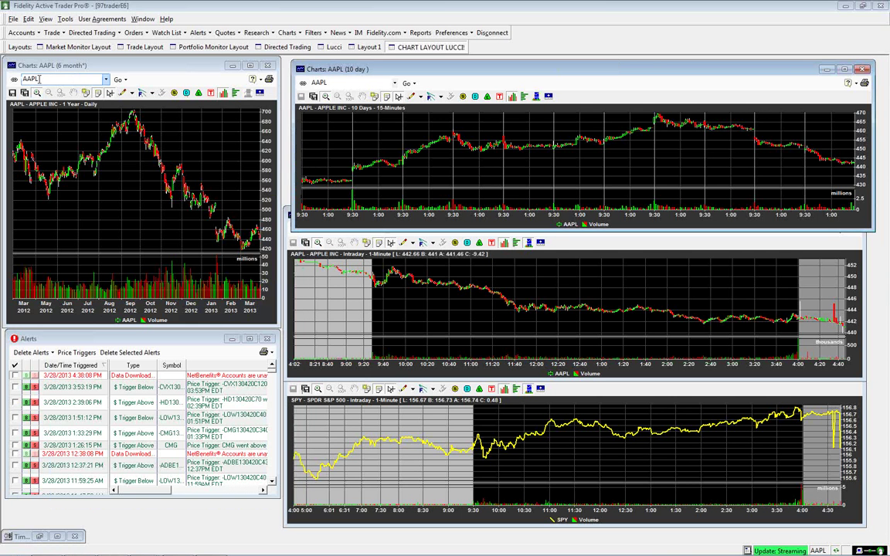
click(616, 32)
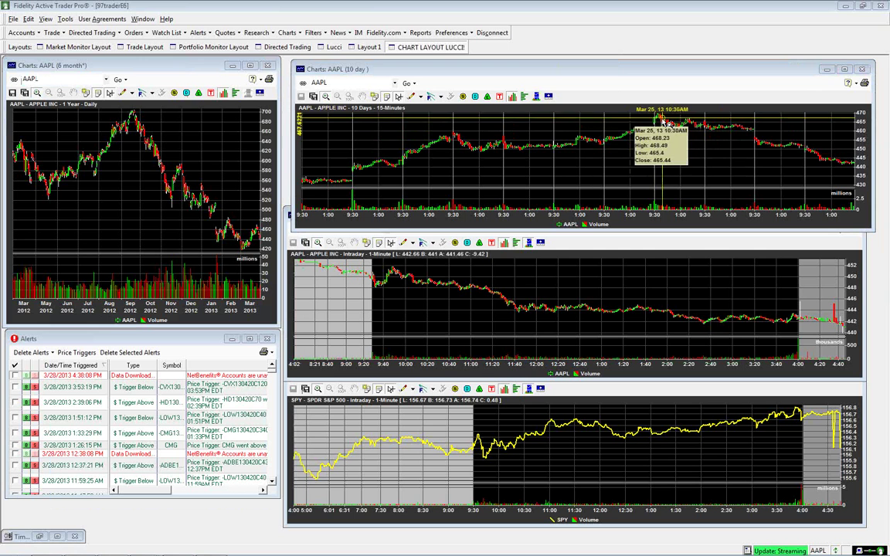
Step: Load the symbol SPY in the 10-day chart and its linked charts to examine the March 25 price action
click(345, 83)
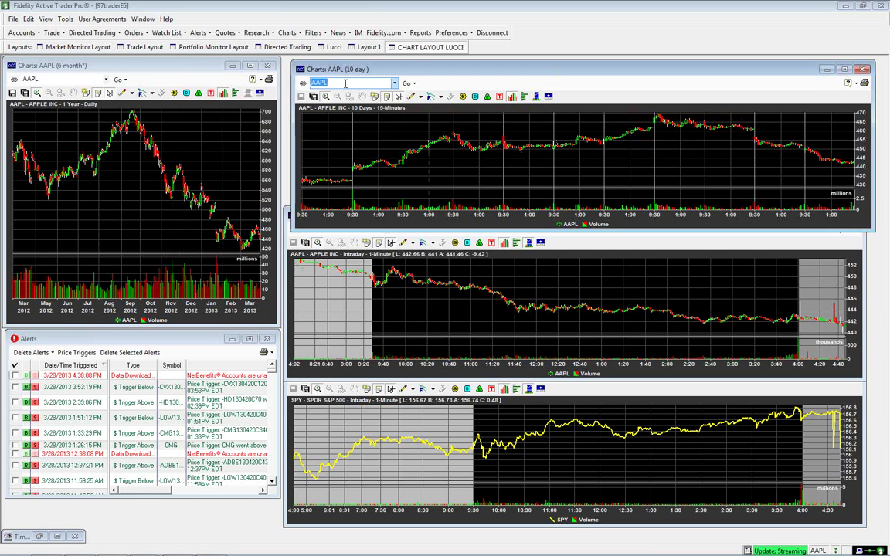
text(SPY)
key(Return)
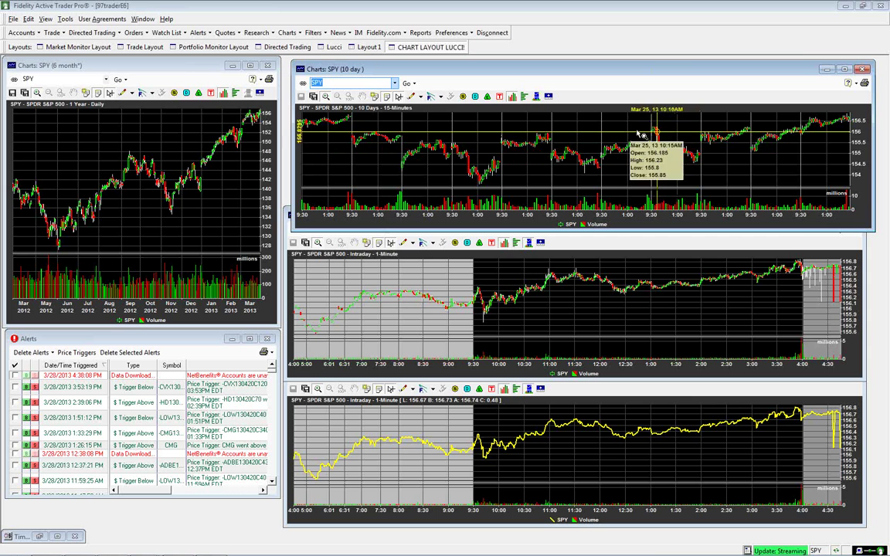
Step: Return the 10-day chart and its linked charts to AAPL for review, and switch back to the untitled Google spreadsheet in Chrome
text(AAPL)
key(Return)
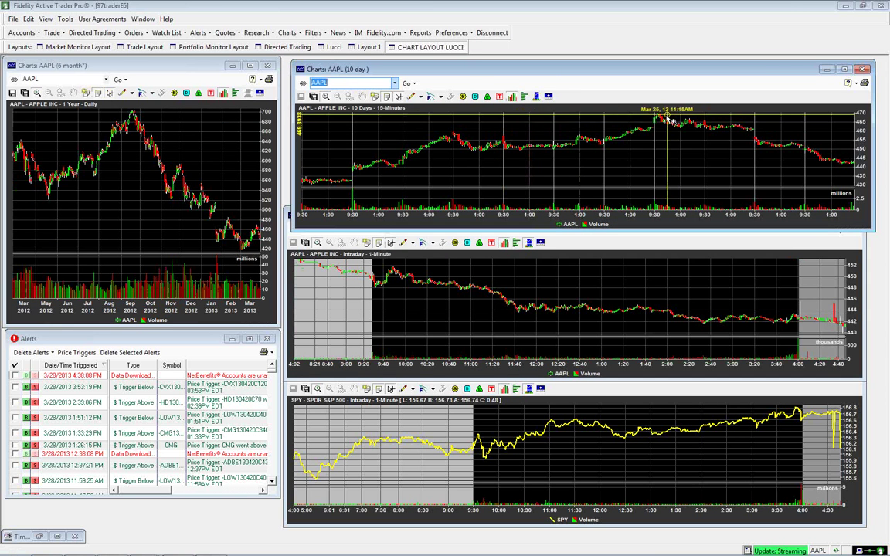
mouse_move(652, 111)
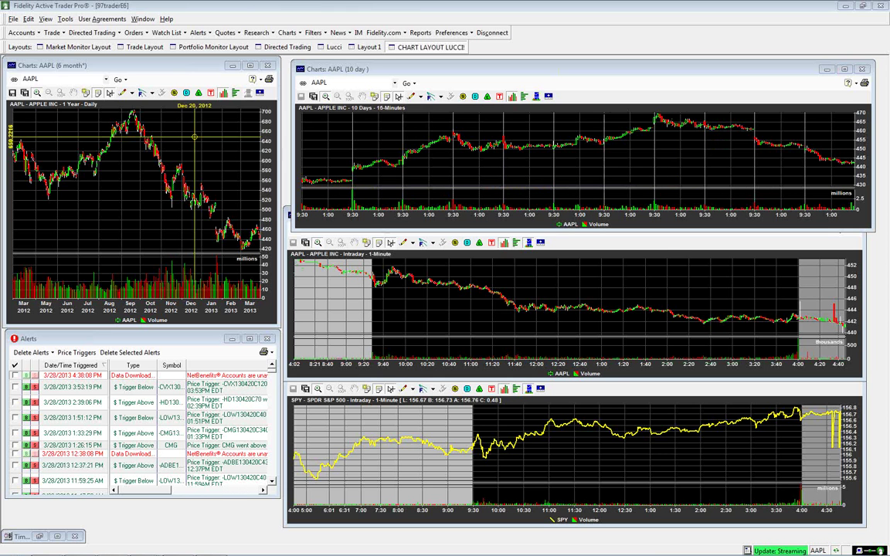
key(alt+Tab)
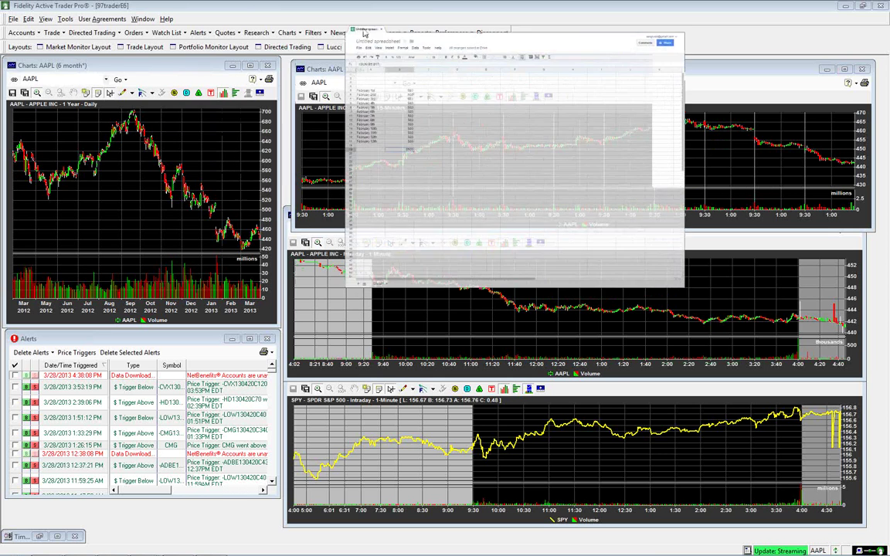